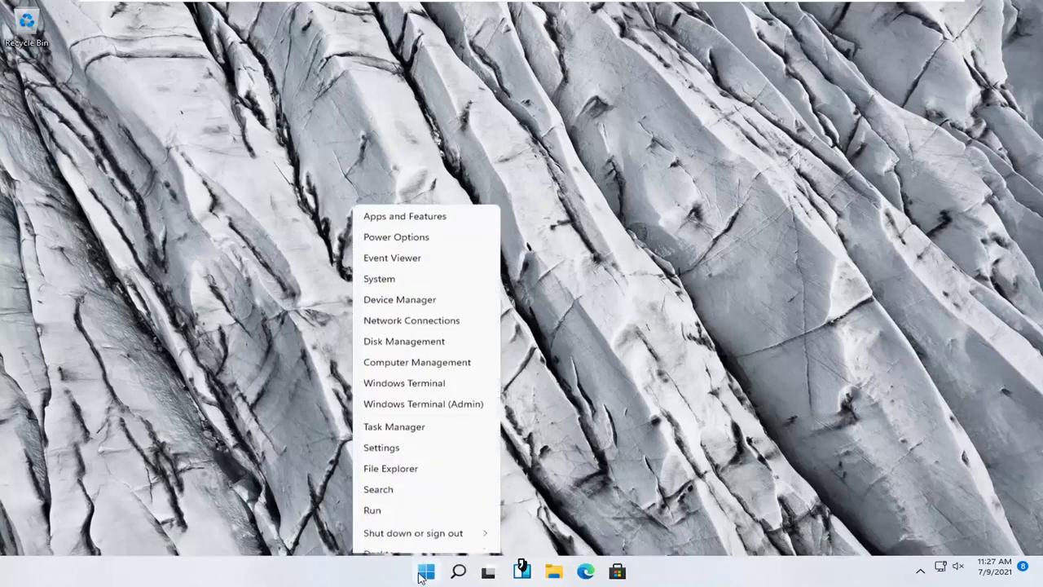
Step: Open Settings and go to System > Troubleshoot > Other troubleshooters
left_click(399, 439)
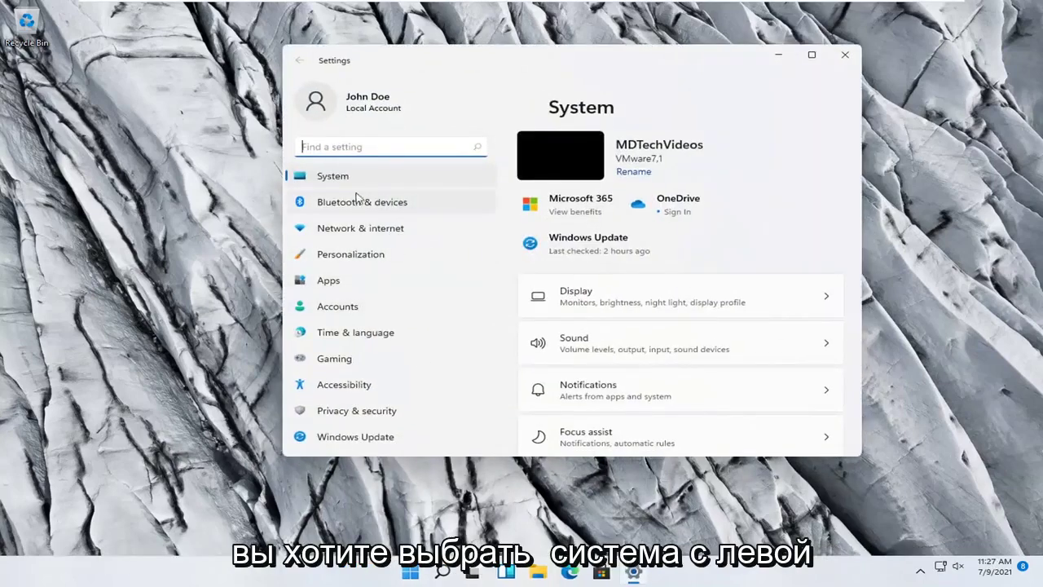
left_click(331, 179)
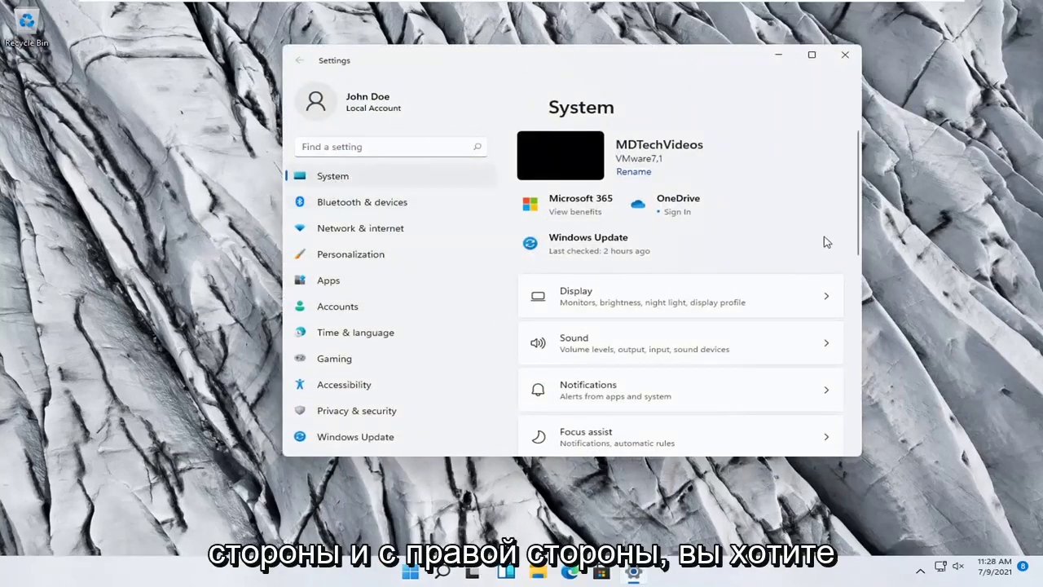
scroll(697, 296, "down", 5)
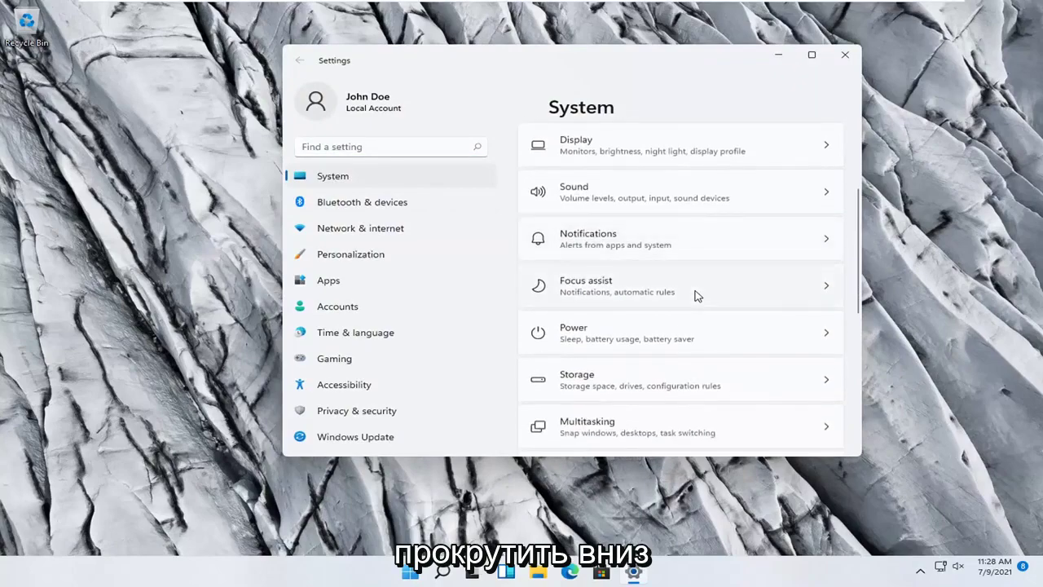
scroll(696, 296, "down", 2)
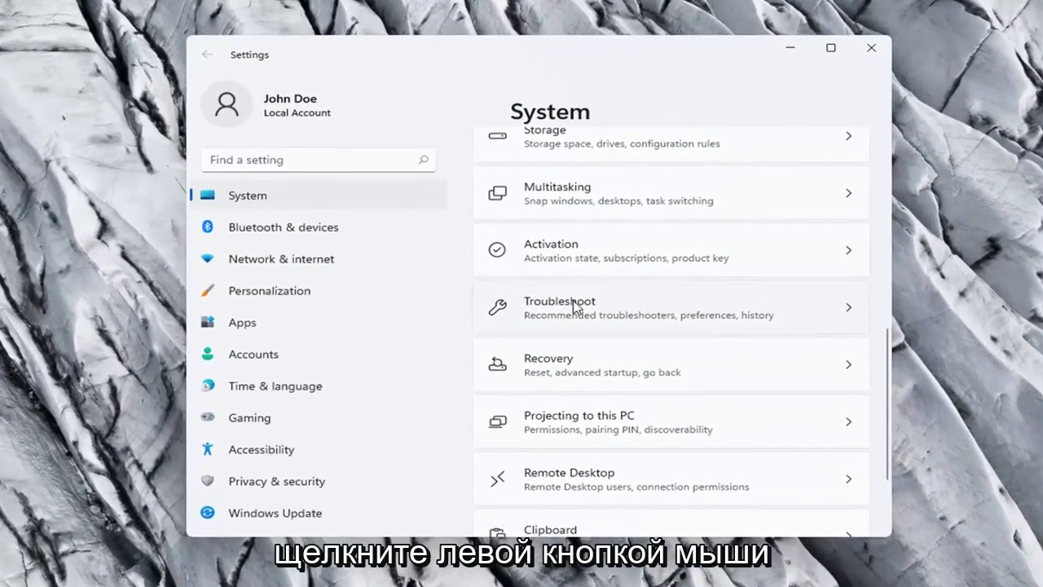
left_click(579, 300)
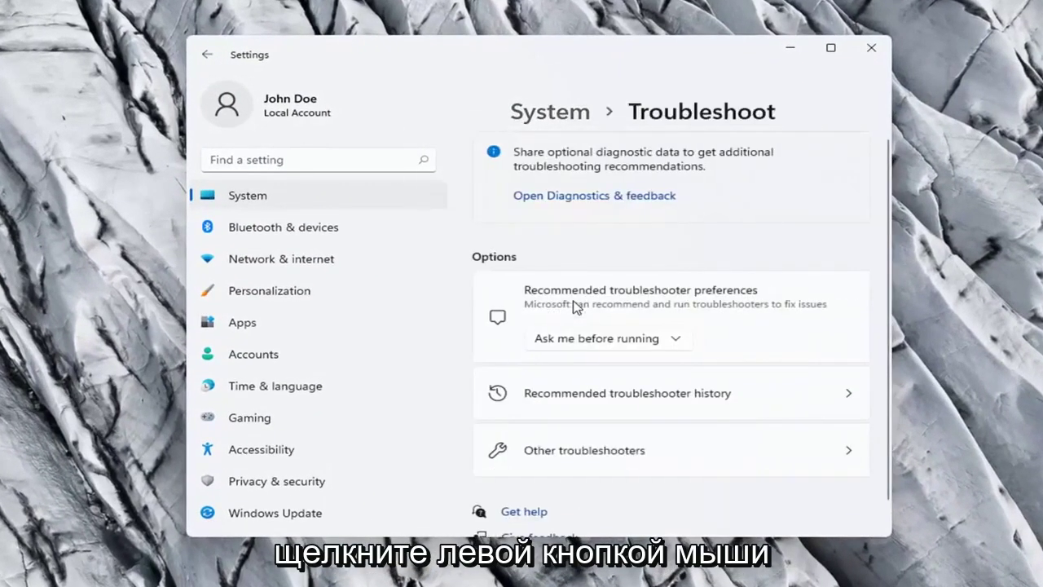
scroll(677, 280, "down", 1)
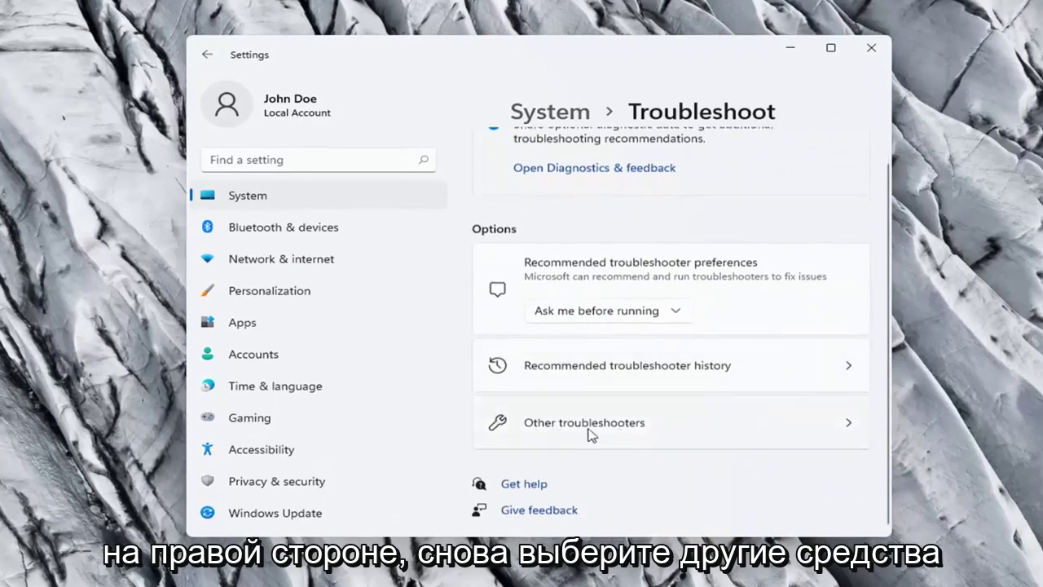
left_click(617, 429)
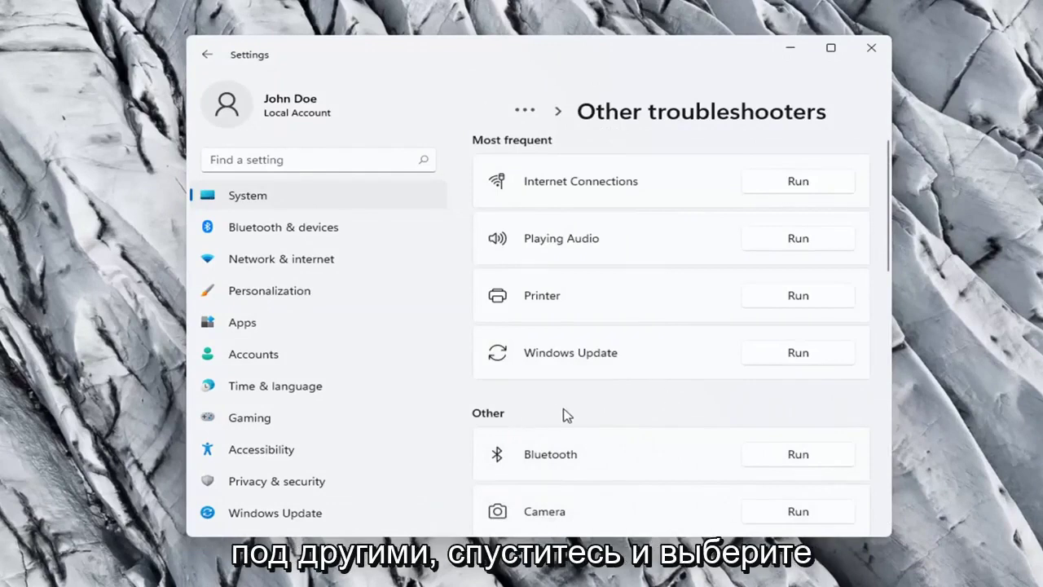
Step: Run the Network Adapter troubleshooter, dismiss its no-problem result, and close Settings
scroll(568, 413, "down", 2)
scroll(568, 413, "down", 2)
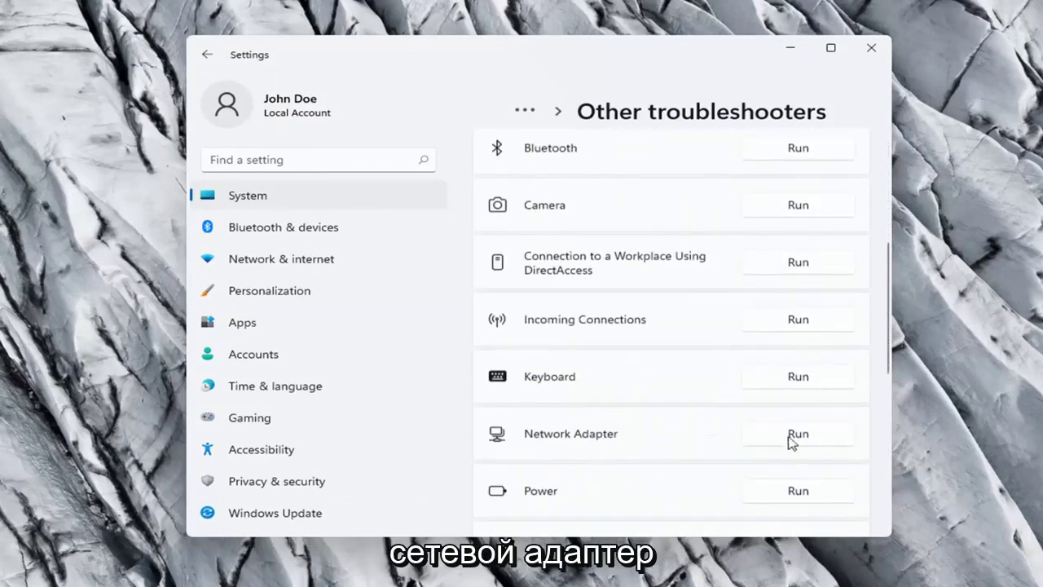
left_click(798, 434)
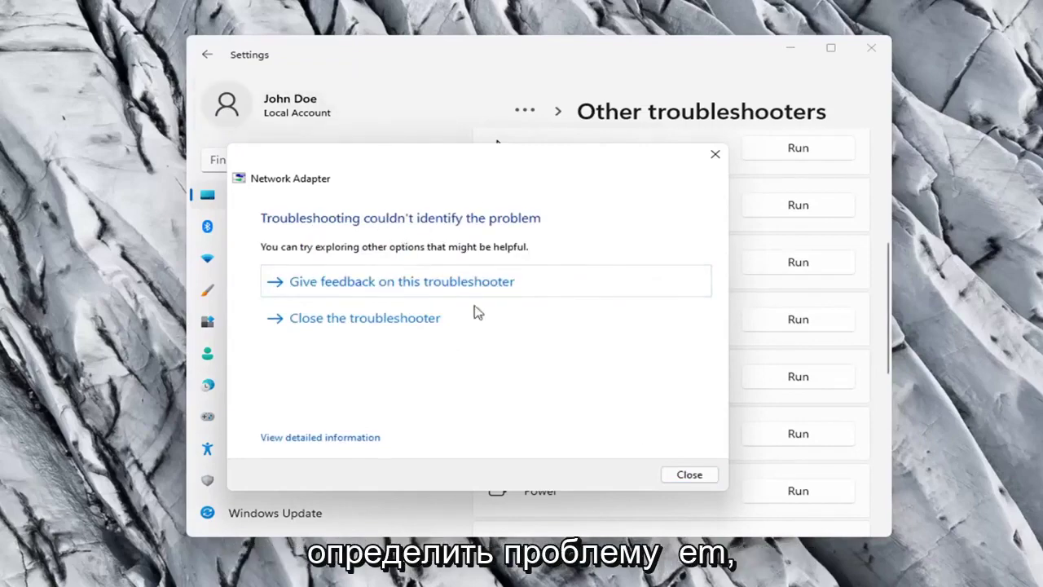
left_click(688, 478)
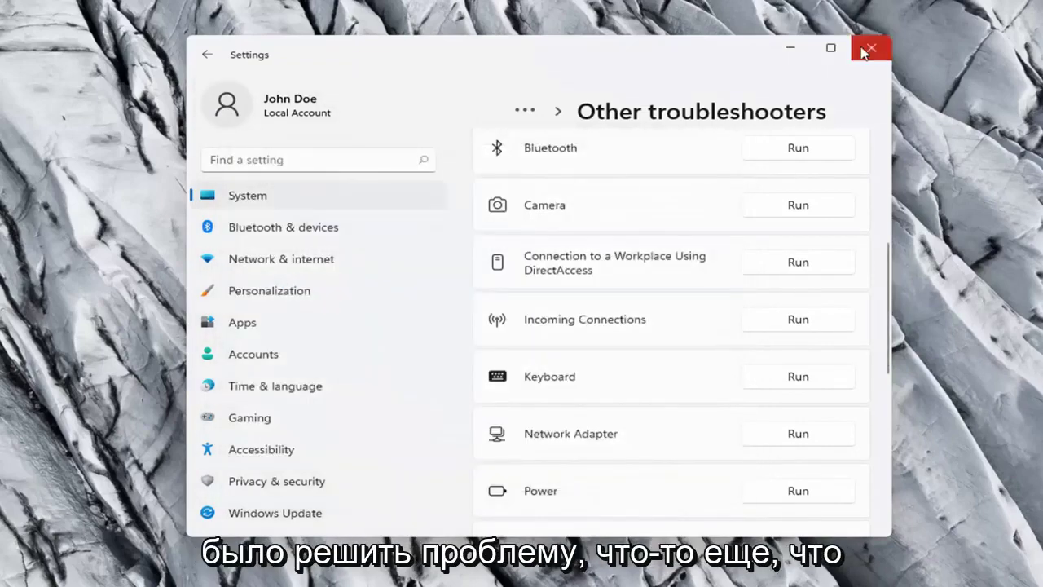
left_click(869, 51)
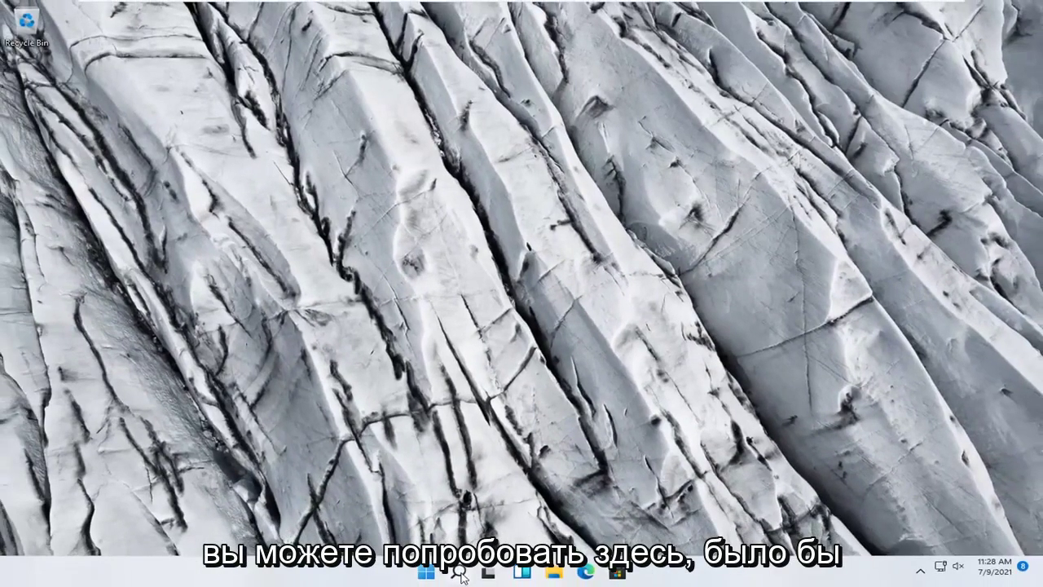
Step: Search for 'cmd' and run Command Prompt as administrator
left_click(457, 575)
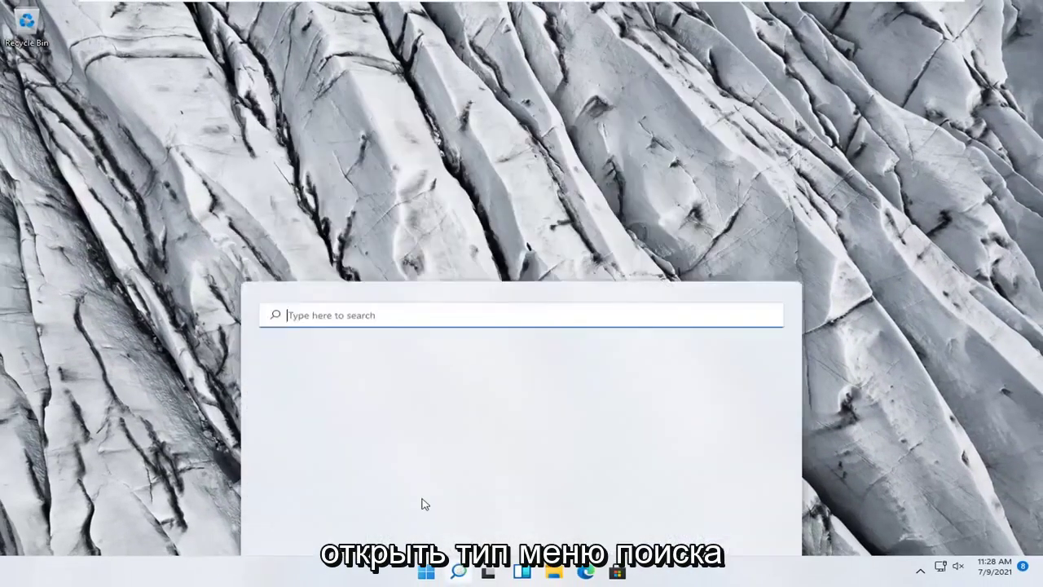
type("cmd")
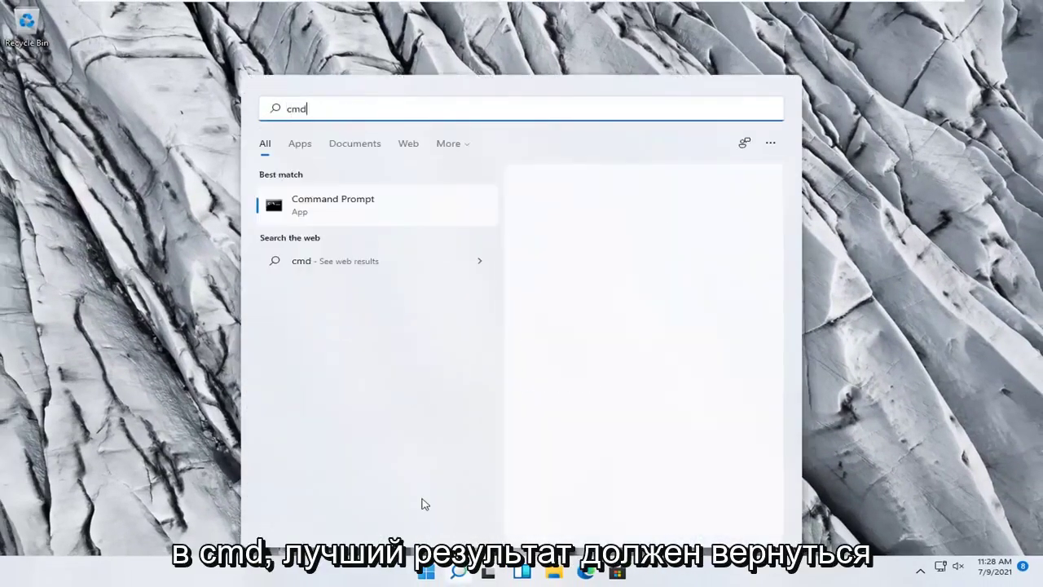
right_click(330, 216)
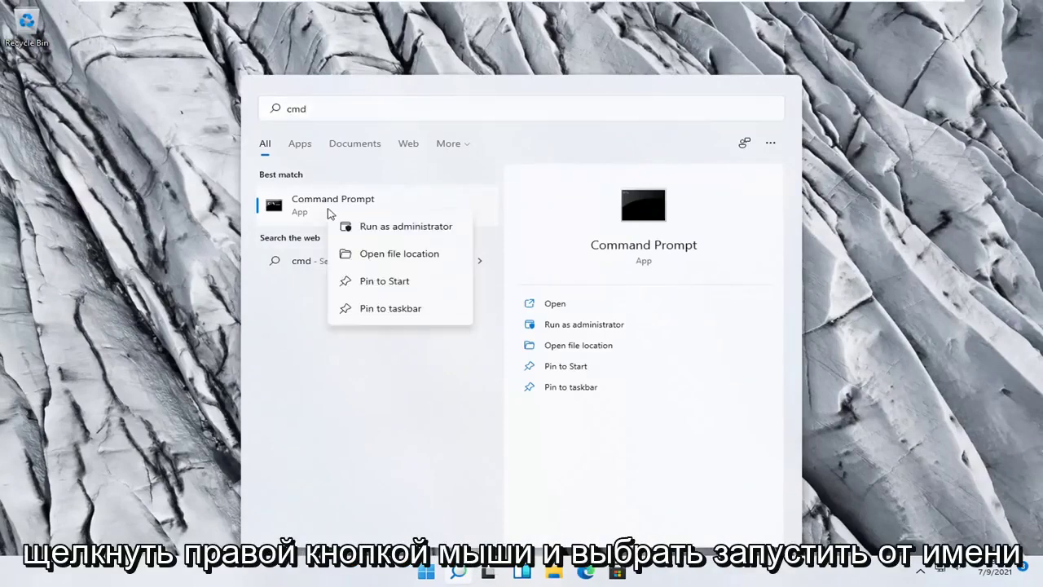
left_click(378, 227)
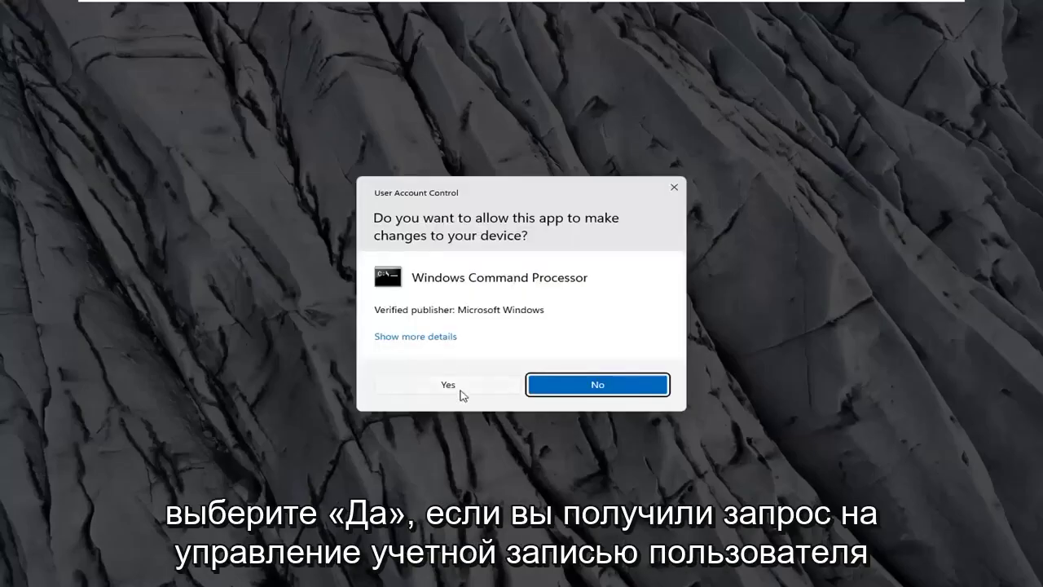
Step: Approve the elevation prompt, then run 'ipconfig /flushdns' and 'netsh winsock reset'
left_click(460, 389)
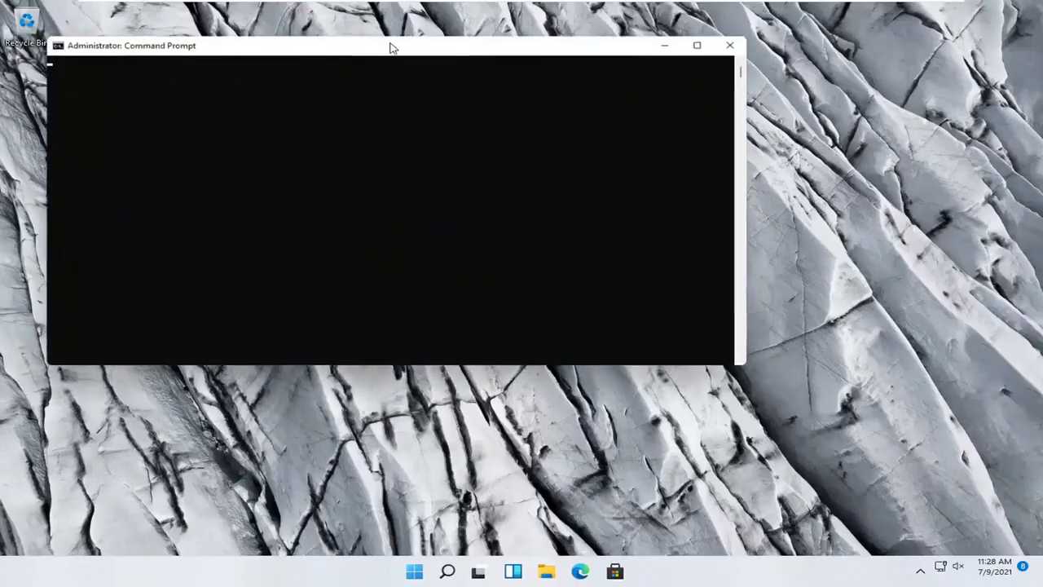
left_click_drag(398, 51, 532, 96)
type("ipconfig")
type(" /flsu")
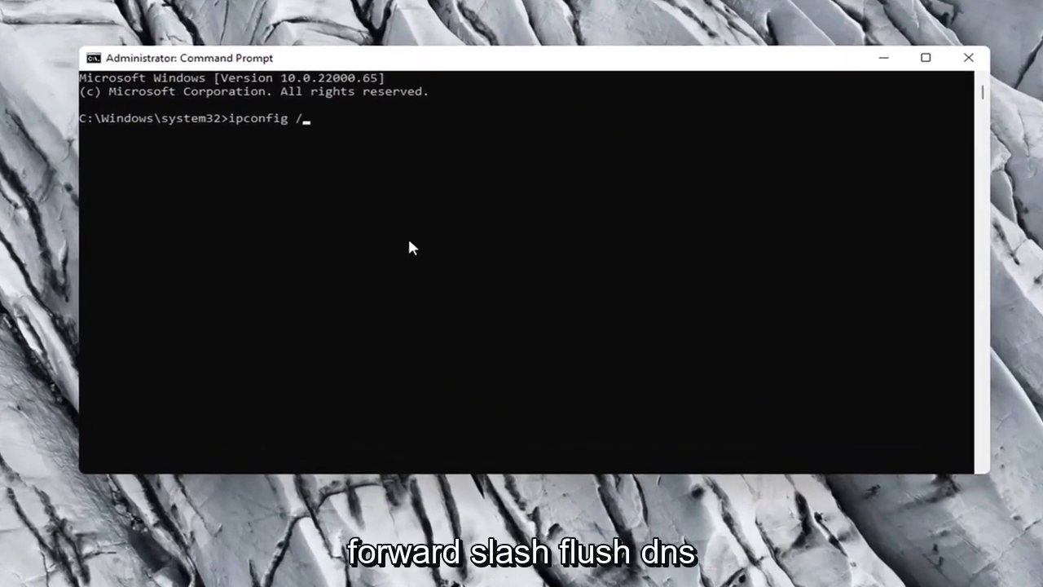
key("BackSpace")
key("BackSpace")
type("ushdns")
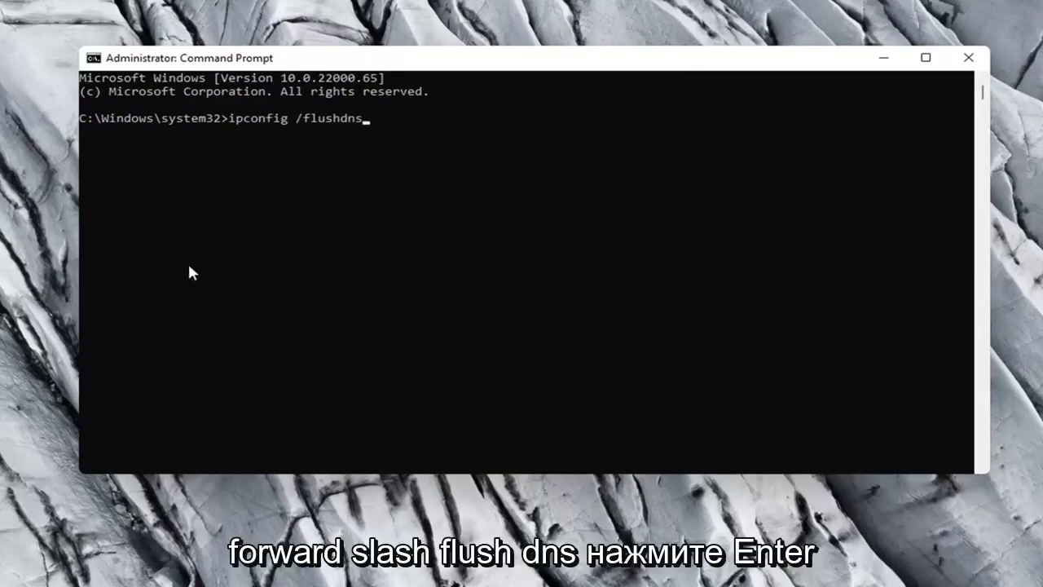
key("Return")
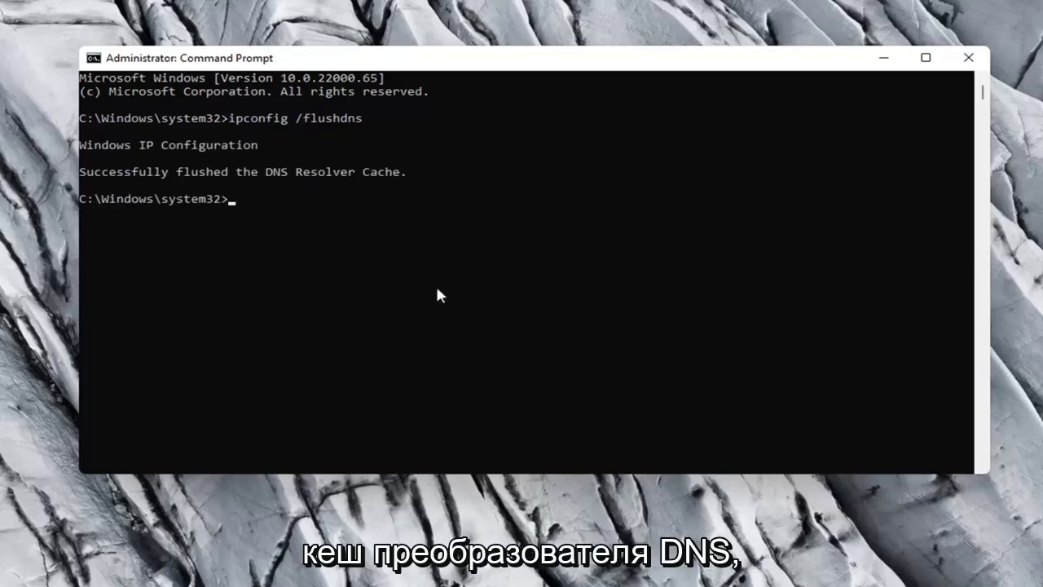
type("netsh w")
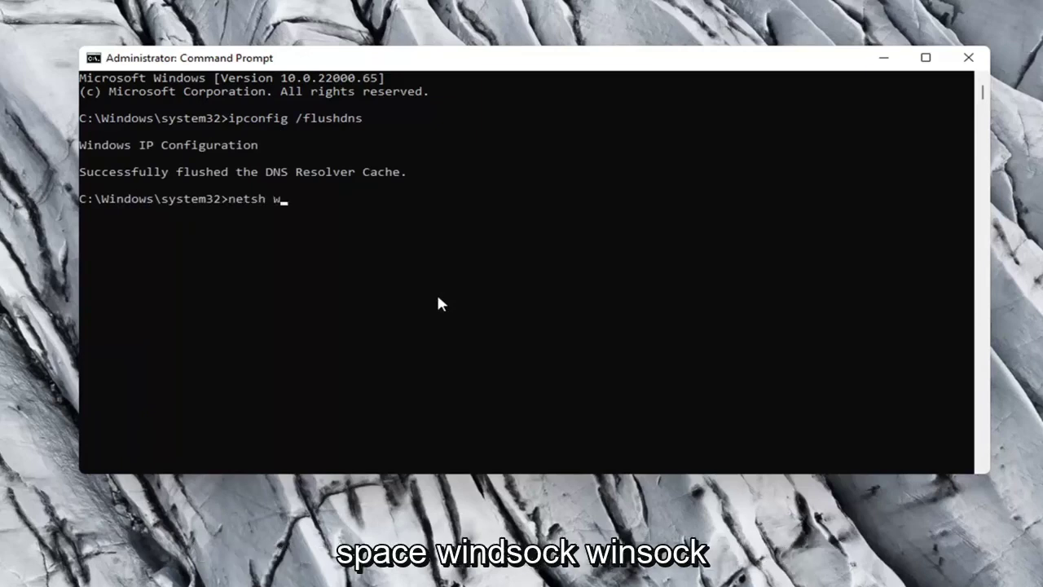
type("insock reset")
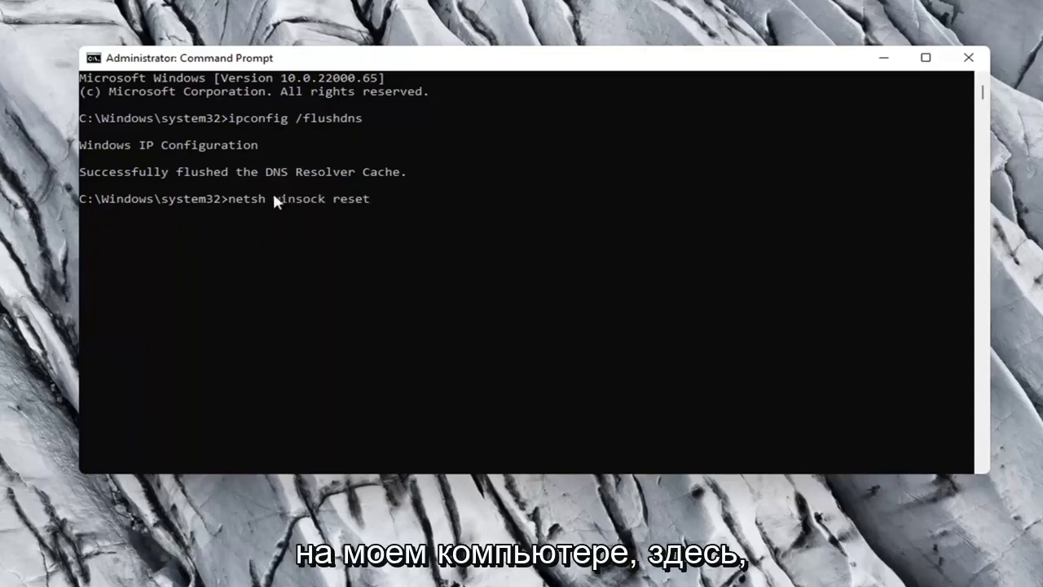
key("Return")
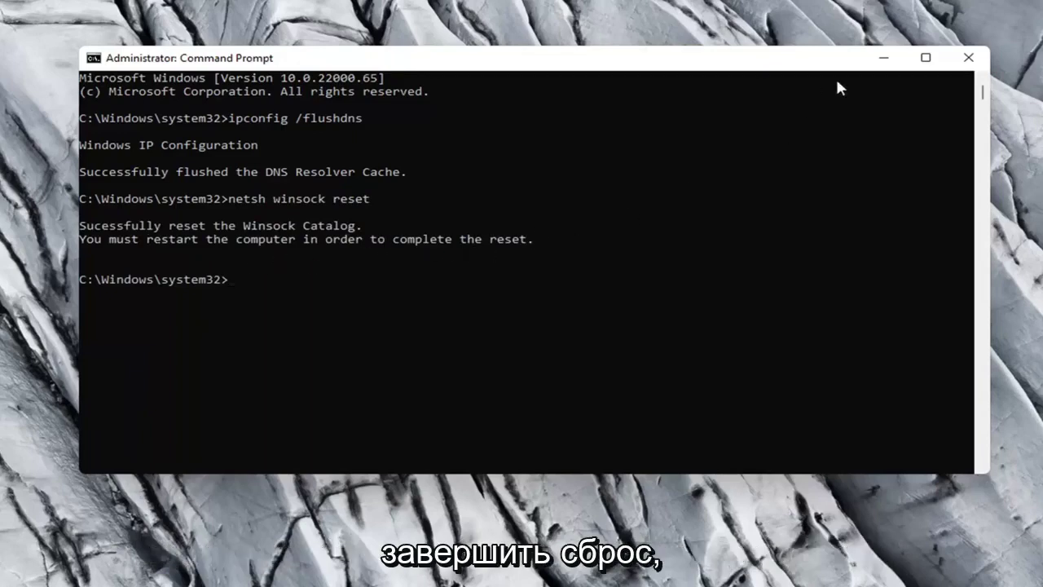
Step: Close Command Prompt and restart Windows from the Start button's Shut down or sign out menu
left_click(968, 57)
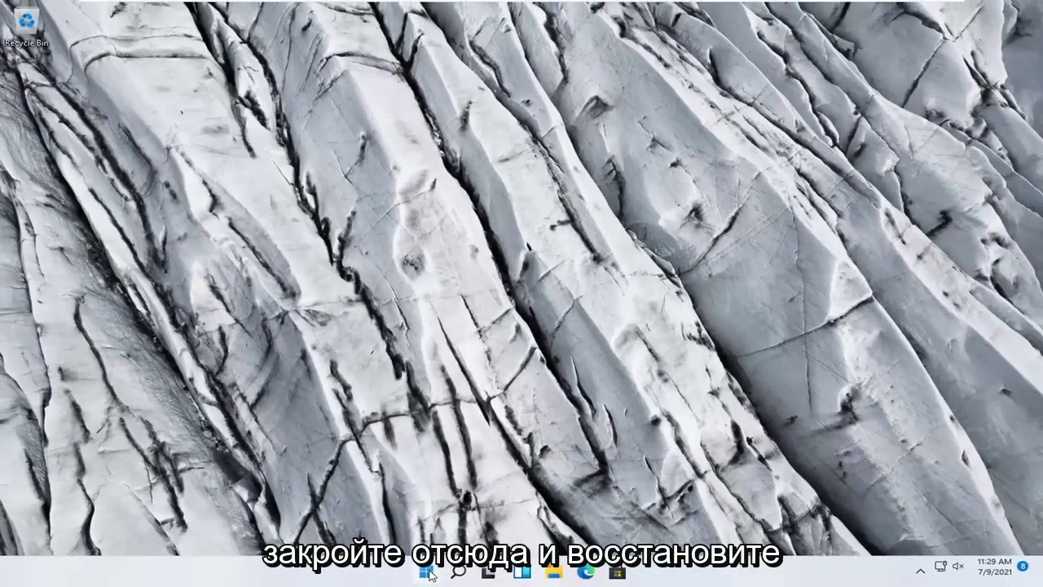
right_click(428, 572)
mouse_move(477, 519)
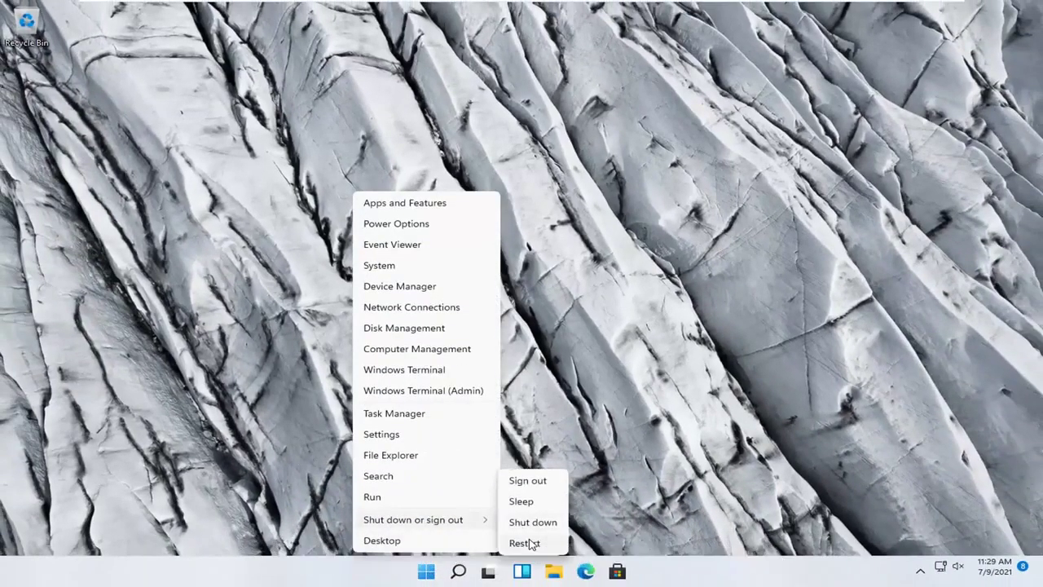
left_click(528, 542)
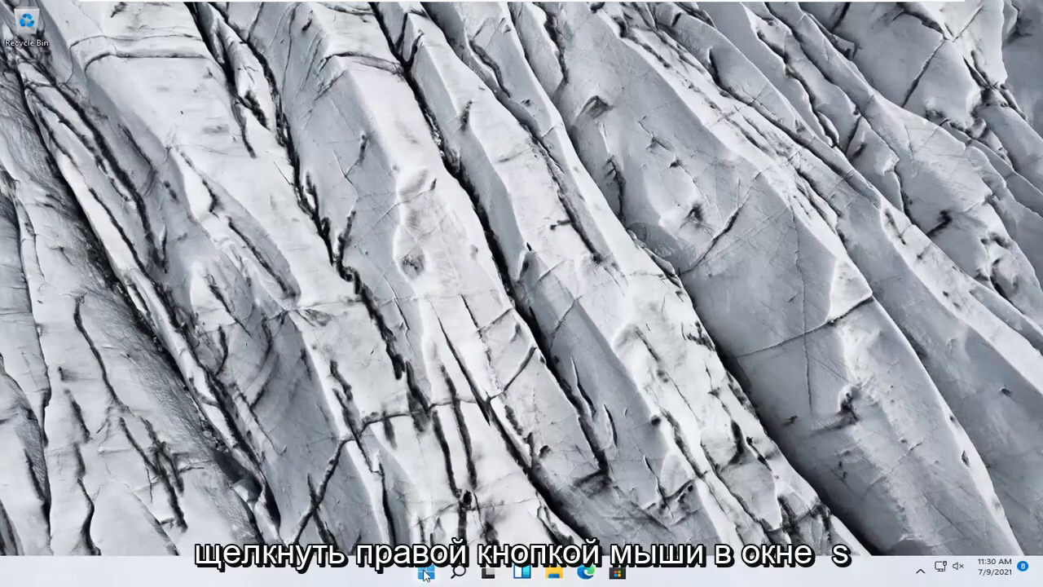
Step: Open Settings to Network & internet > Advanced network settings, scrolled to Network reset
right_click(425, 573)
left_click(381, 435)
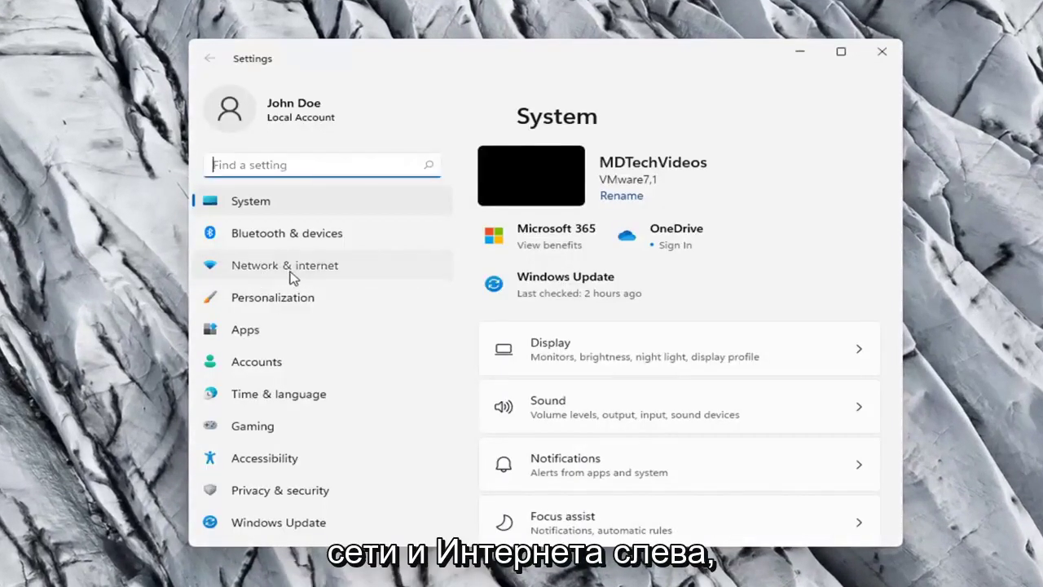
left_click(292, 275)
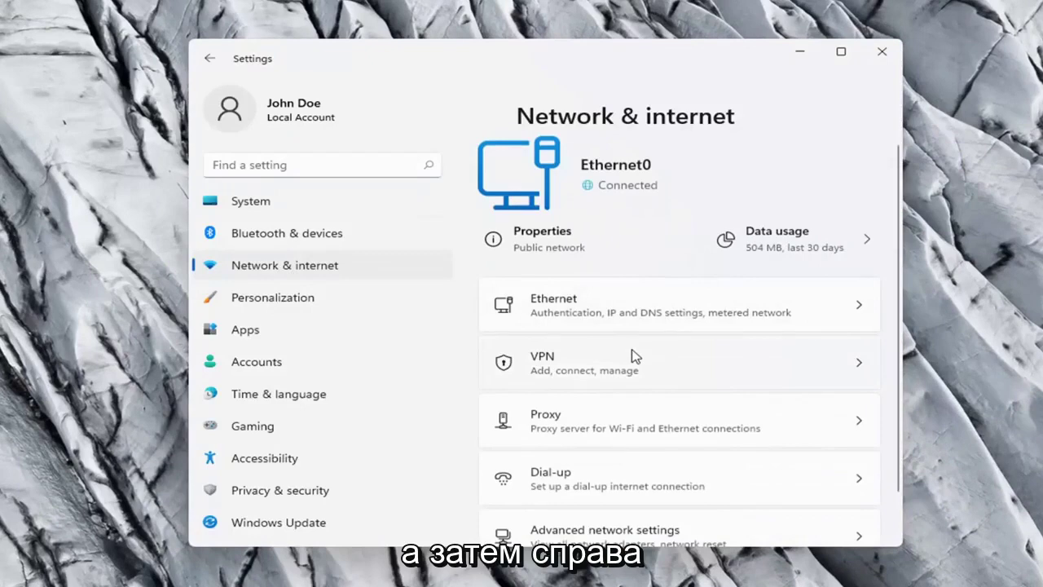
scroll(635, 356, "down", 1)
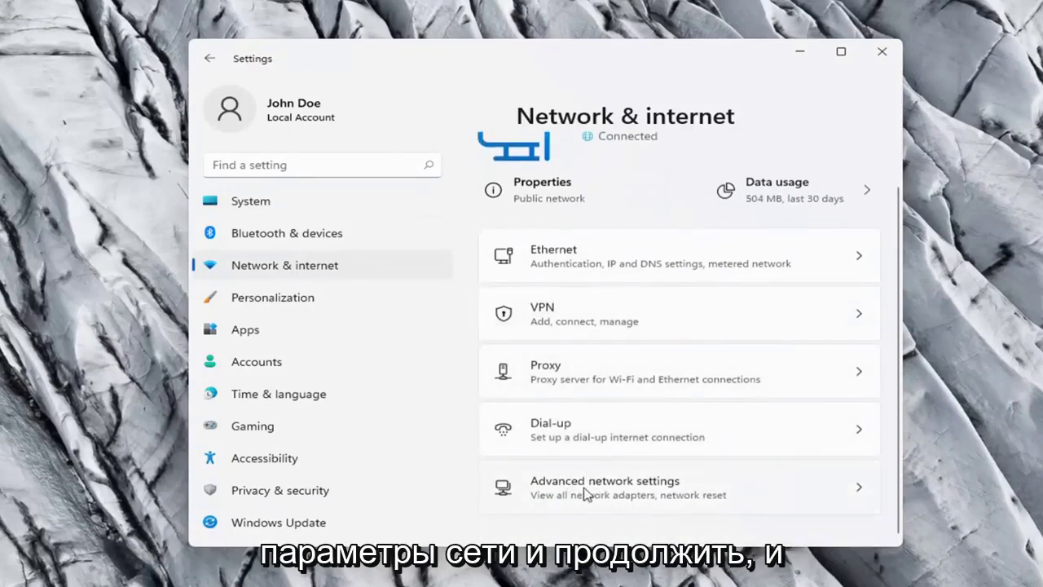
left_click(680, 489)
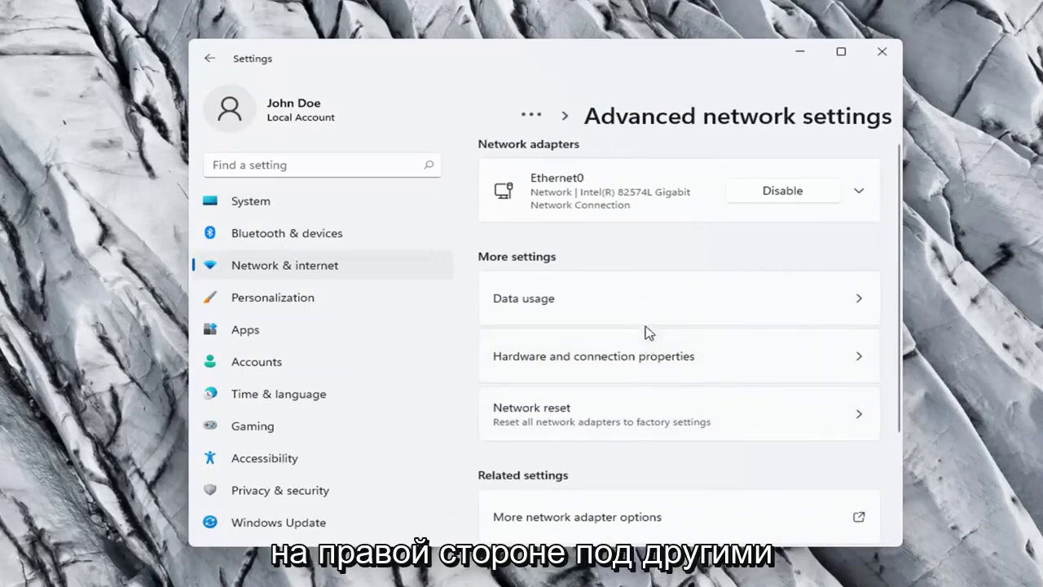
scroll(648, 332, "down", 2)
scroll(575, 274, "up", 1)
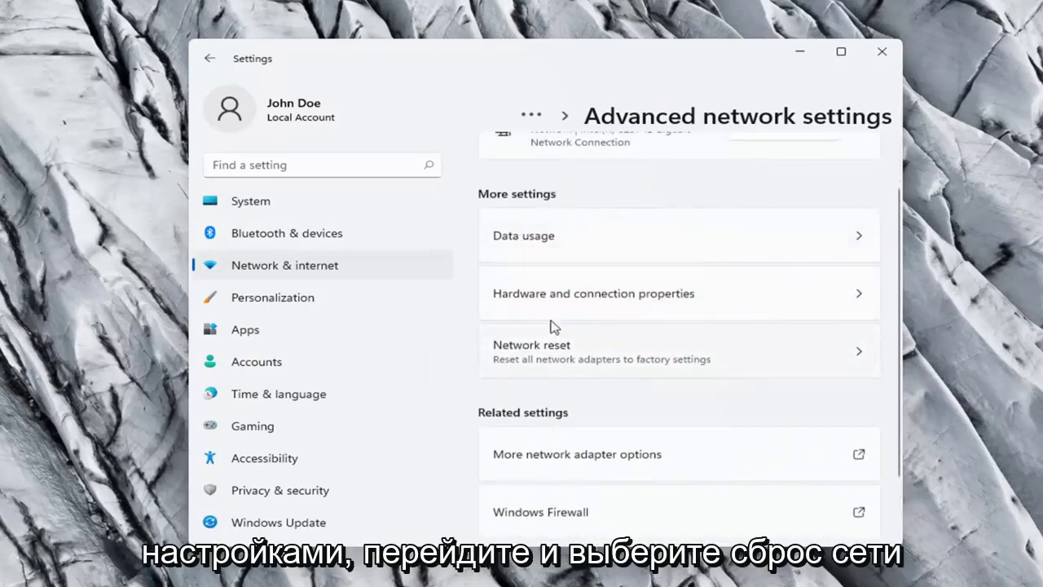
scroll(549, 326, "down", 1)
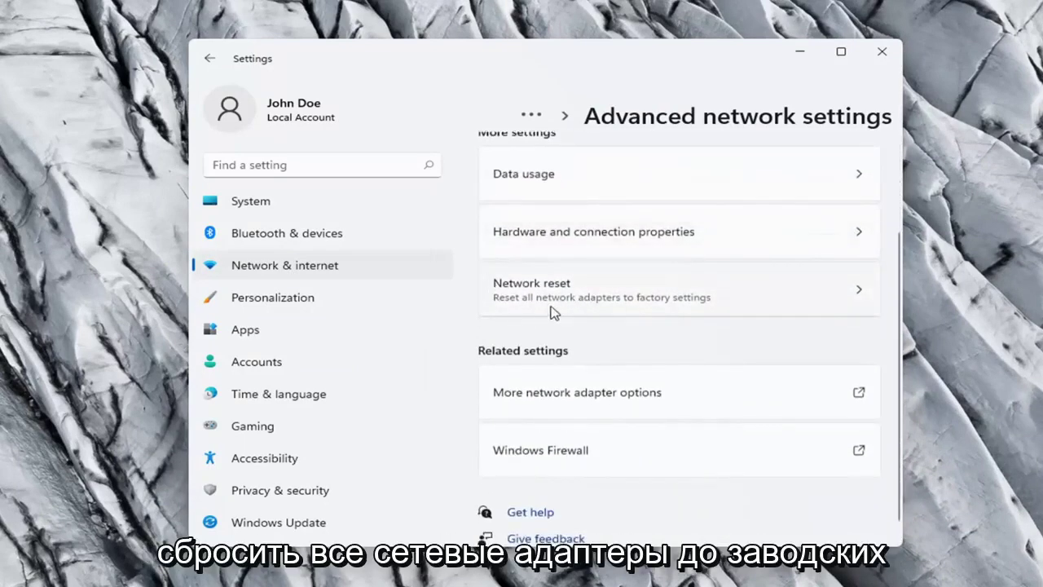
Step: Open Network reset, choose Reset now, and confirm with Yes
left_click(732, 308)
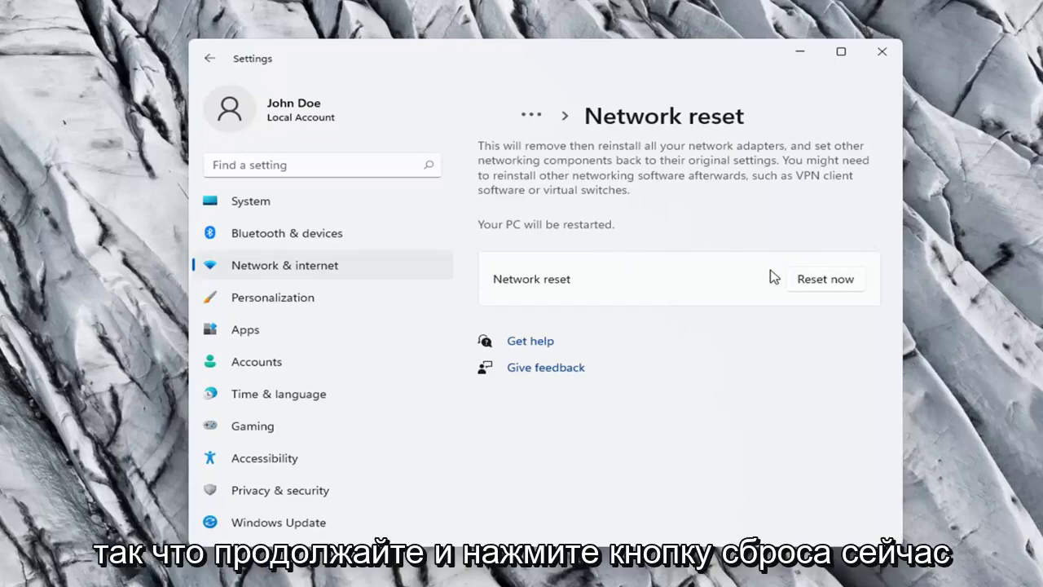
left_click(832, 284)
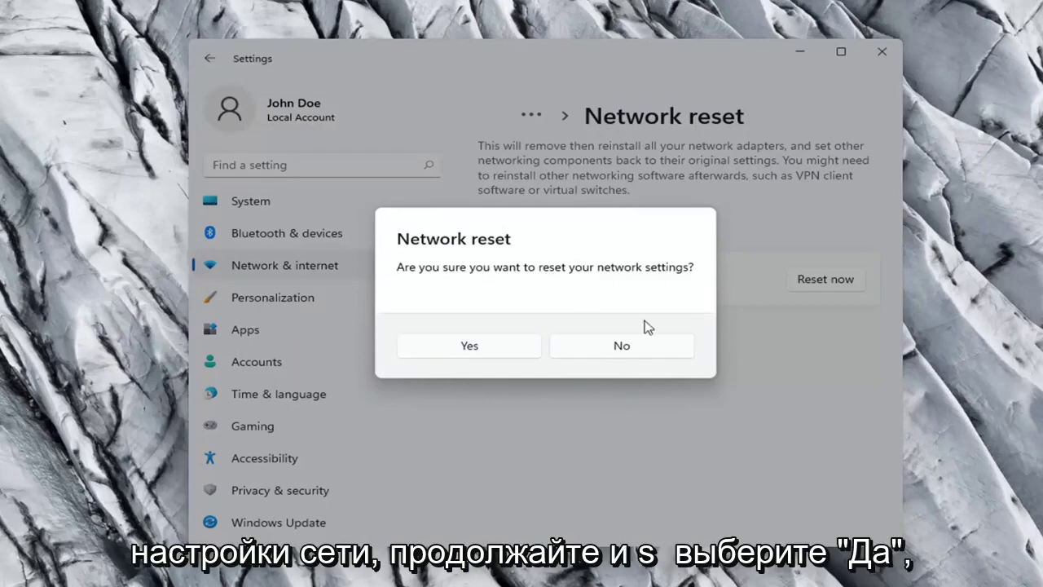
left_click(481, 353)
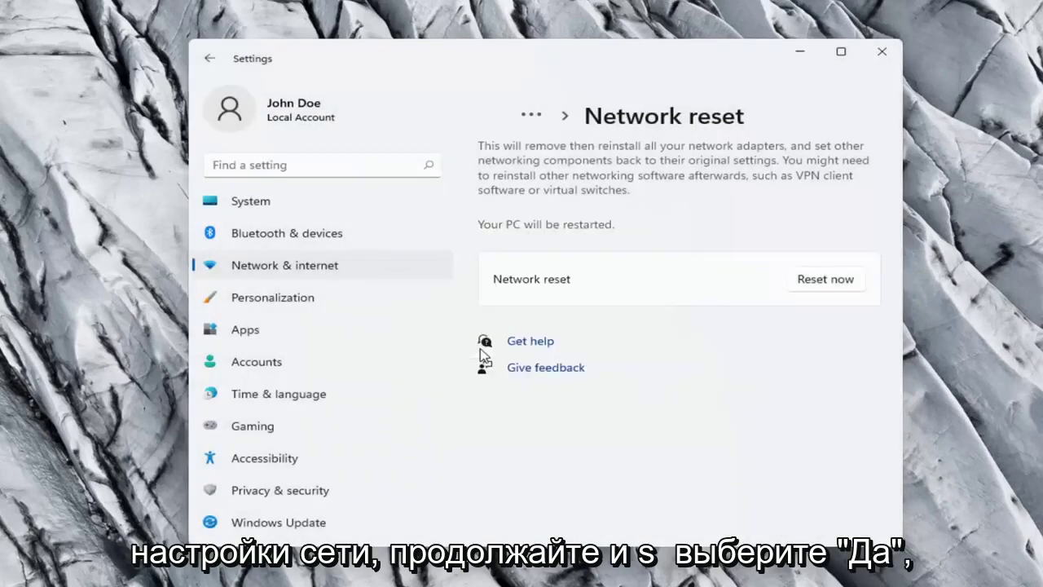